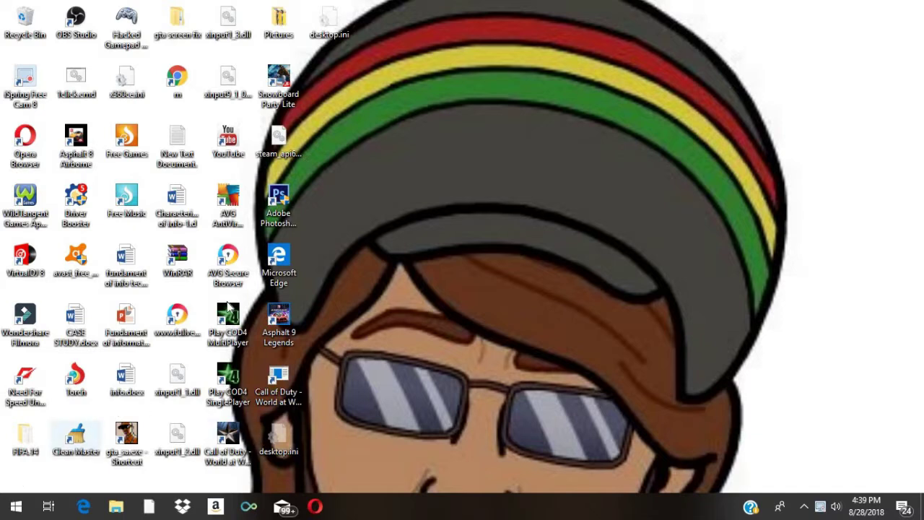
# Launch Google Chrome from its desktop shortcut
pyautogui.doubleClick(179, 80)
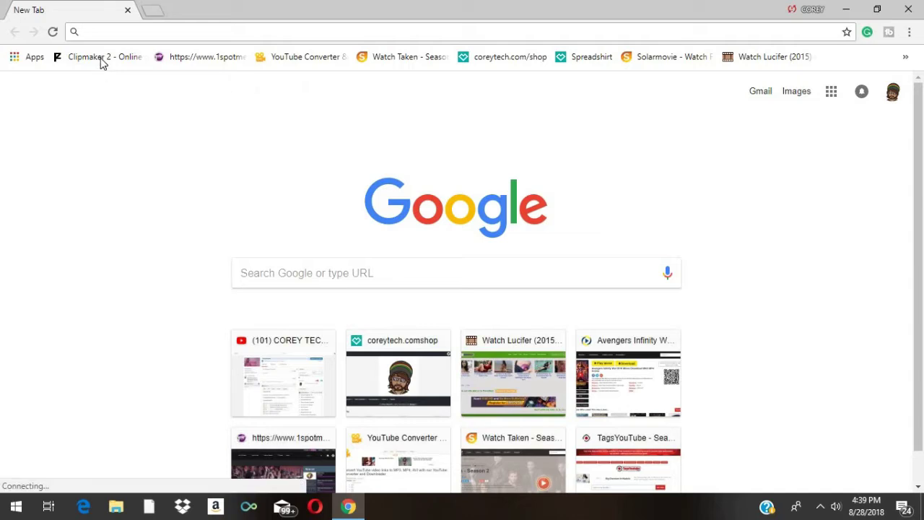
# Open the Panzoid Clipmaker online editor from the 'Clipmaker 2 - Online' bookmark
pyautogui.click(102, 61)
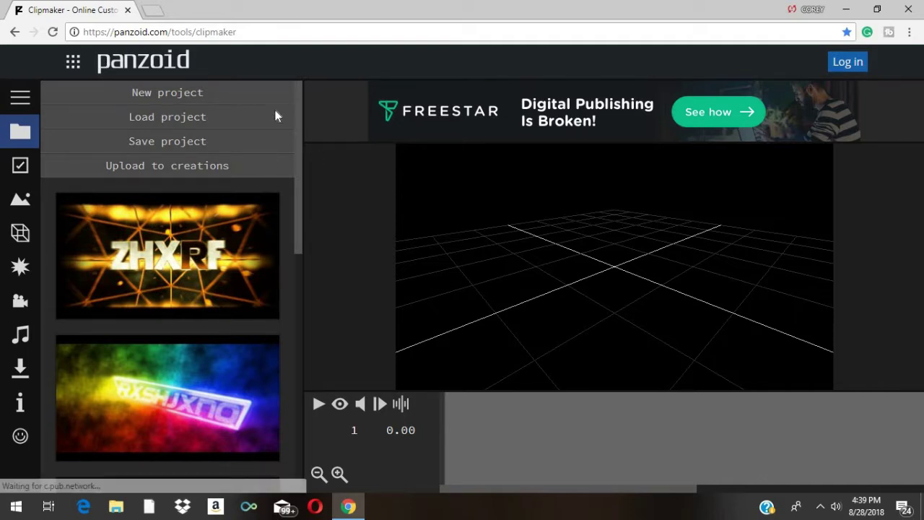
# Browse the starter template list to its end and go to 'More creations...'
pyautogui.scroll(-1, 299, 165)
pyautogui.scroll(-2, 300, 188)
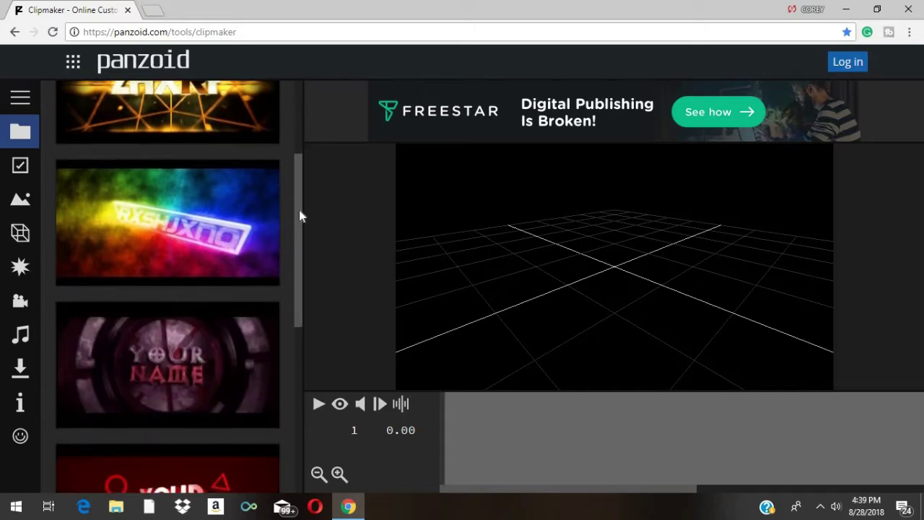
pyautogui.scroll(2, 303, 157)
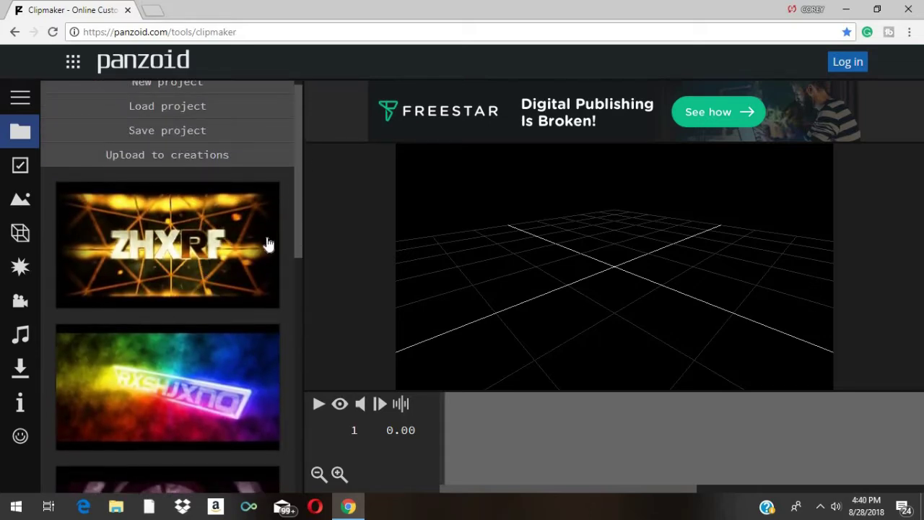
pyautogui.scroll(-4, 297, 273)
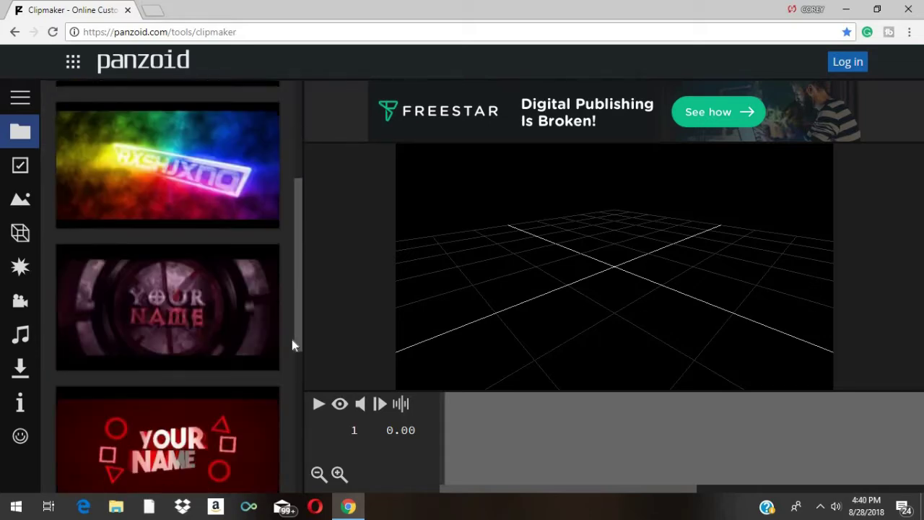
pyautogui.scroll(-3, 301, 383)
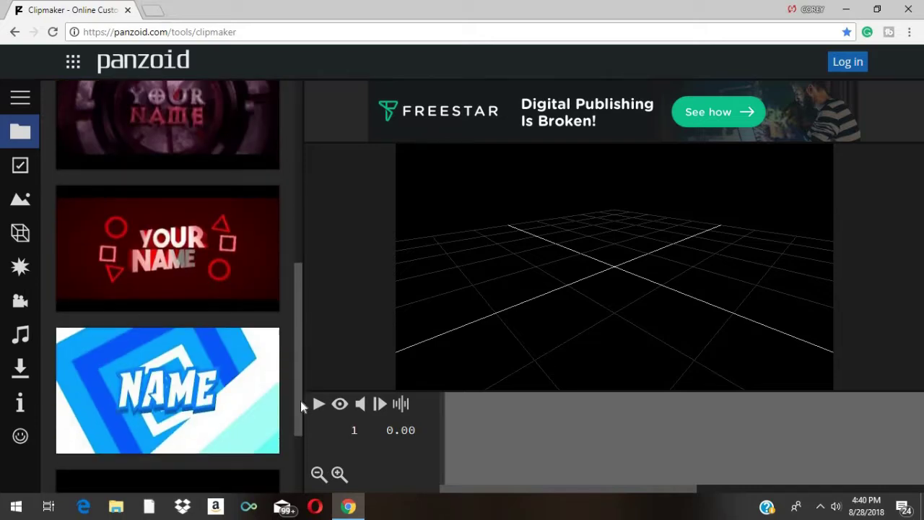
pyautogui.scroll(-2, 300, 441)
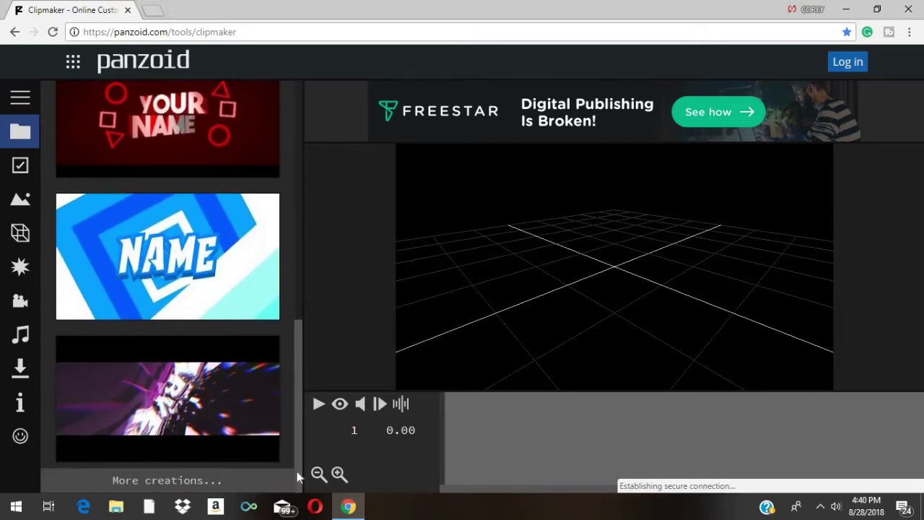
pyautogui.click(237, 489)
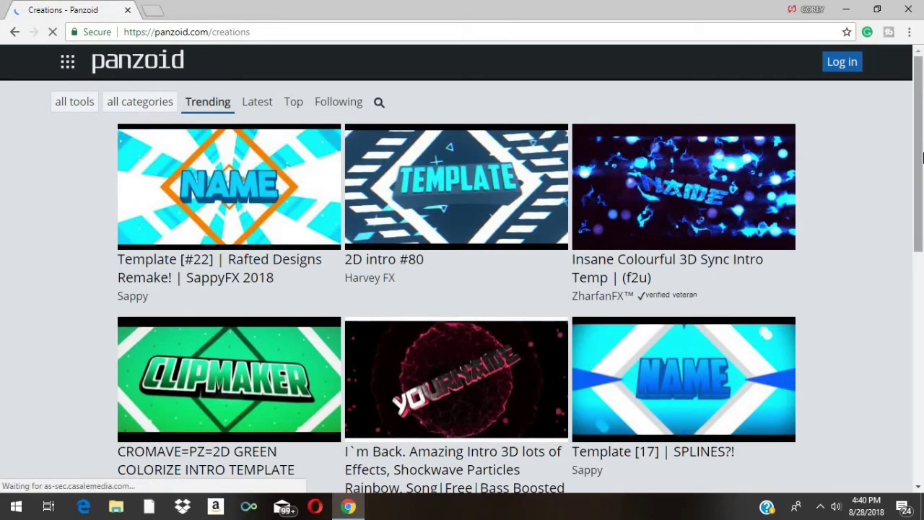
# Find the 'Awesome 2D Intro!!' template in the creations grid and open it in Clipmaker
pyautogui.scroll(-2, 923, 273)
pyautogui.scroll(-6, 923, 273)
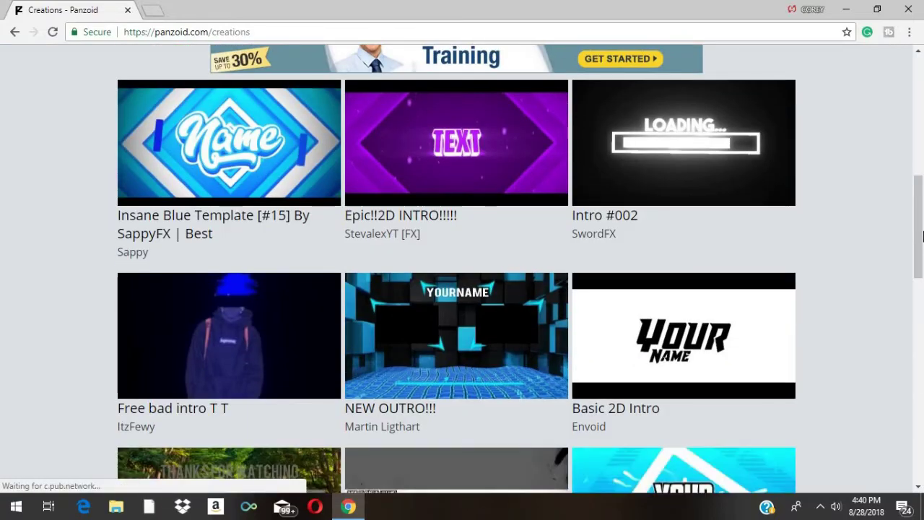
pyautogui.moveTo(923, 236); pyautogui.dragTo(923, 359)
pyautogui.moveTo(922, 391); pyautogui.dragTo(919, 434)
pyautogui.scroll(-9, 919, 433)
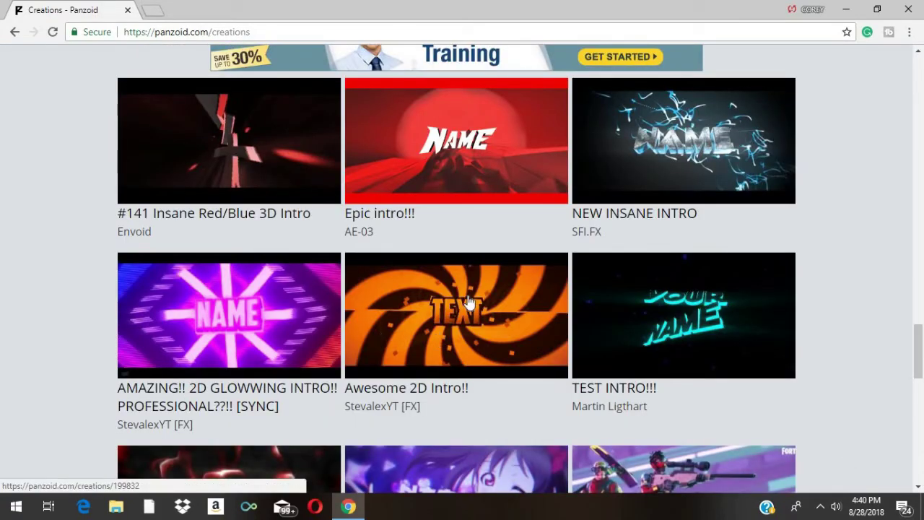
pyautogui.click(441, 332)
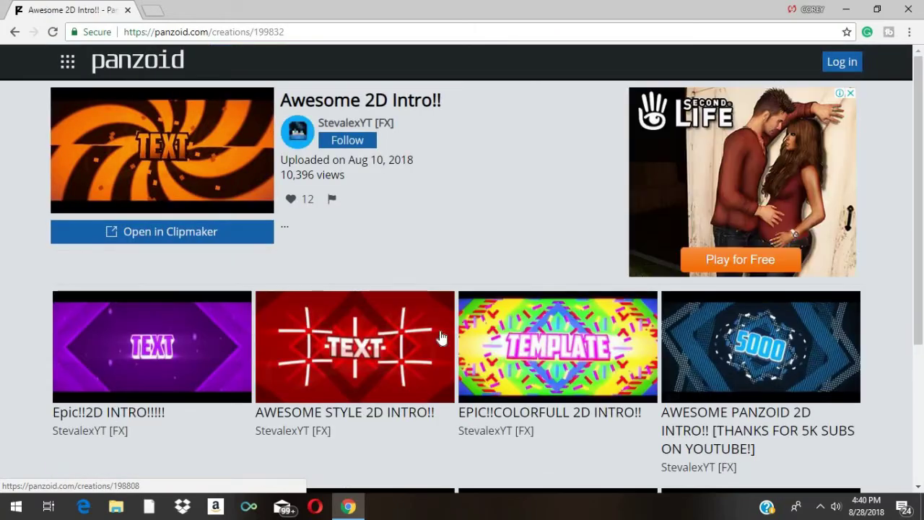
pyautogui.click(144, 233)
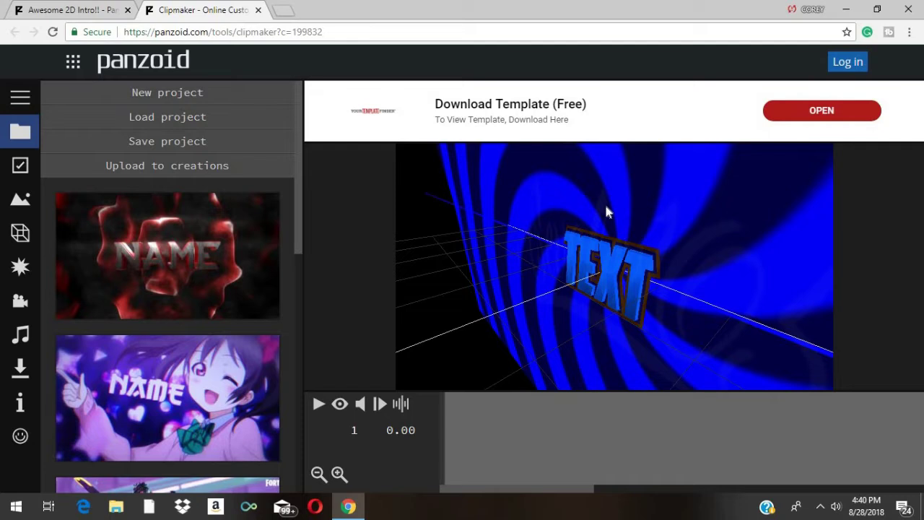
# Play the template, switch on the rendered preview, and pause the orange spiral at 4.60 seconds
pyautogui.click(335, 409)
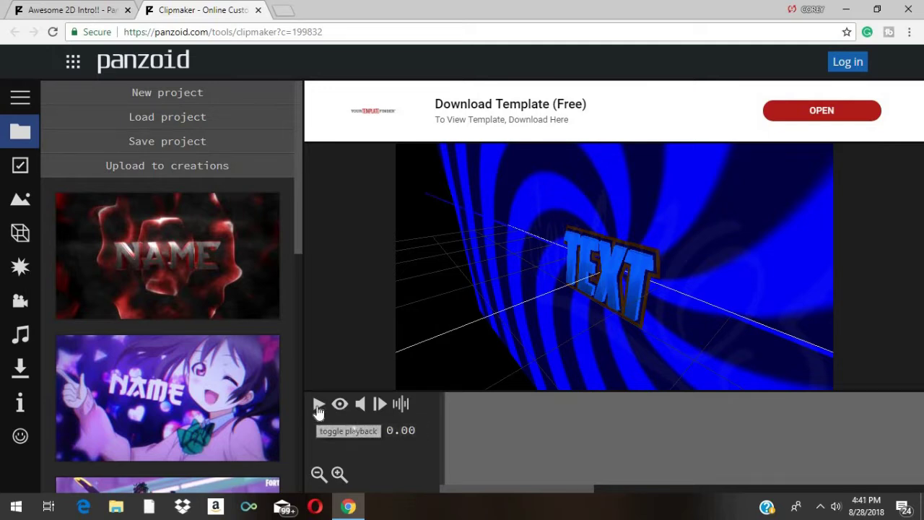
pyautogui.click(318, 406)
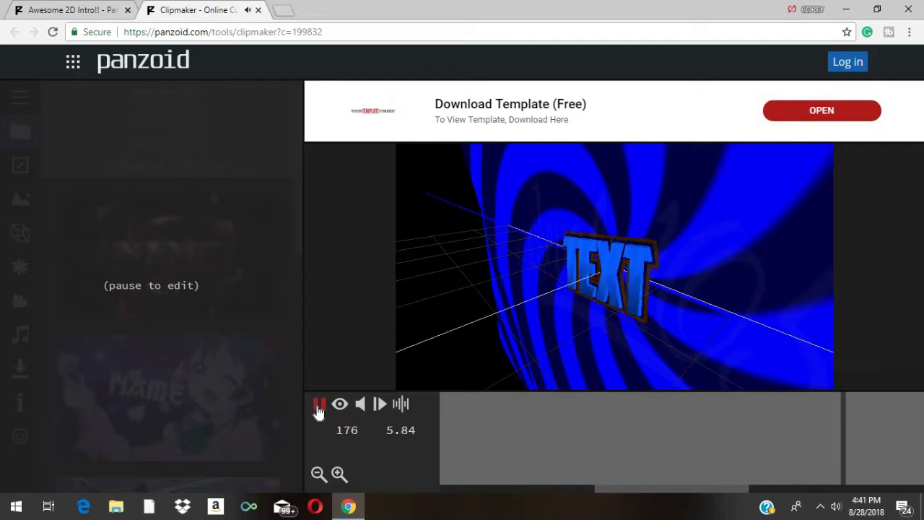
pyautogui.click(318, 406)
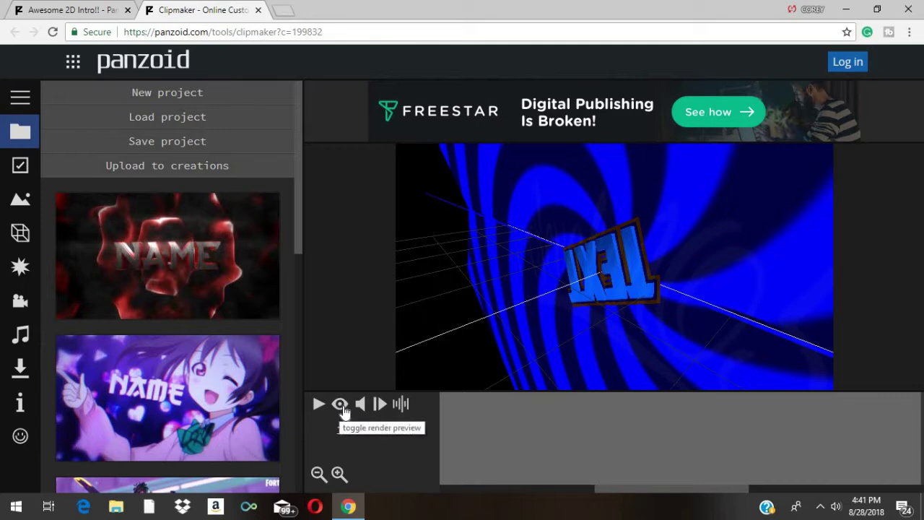
pyautogui.click(341, 407)
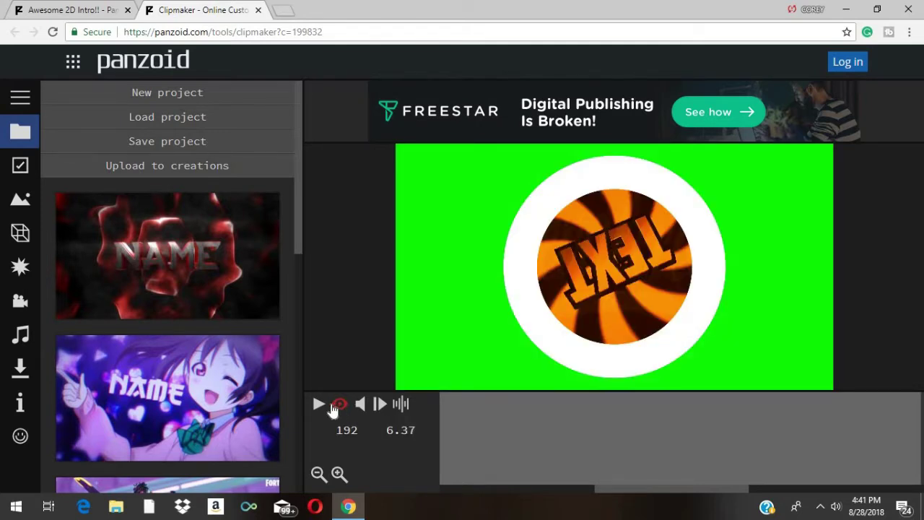
pyautogui.click(319, 405)
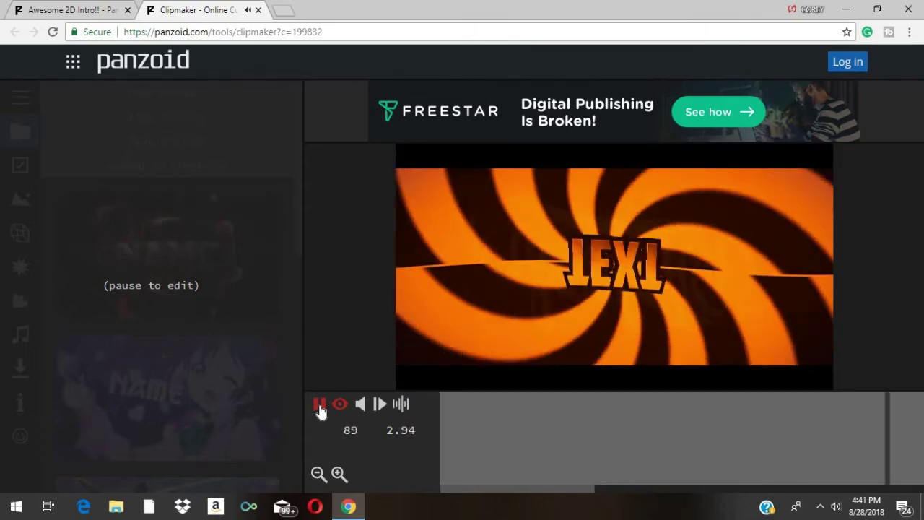
pyautogui.click(320, 406)
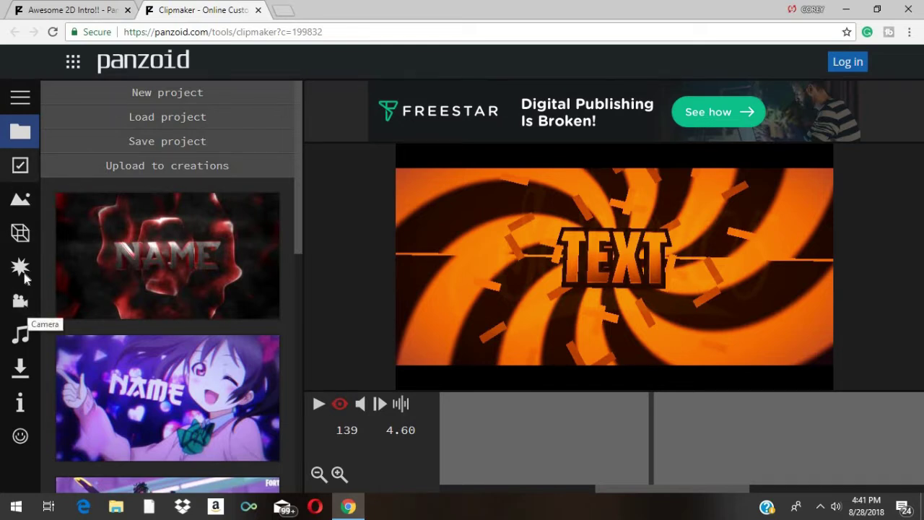
# Change the first text layer to the creator's name in THE BOLD FONT
pyautogui.click(19, 234)
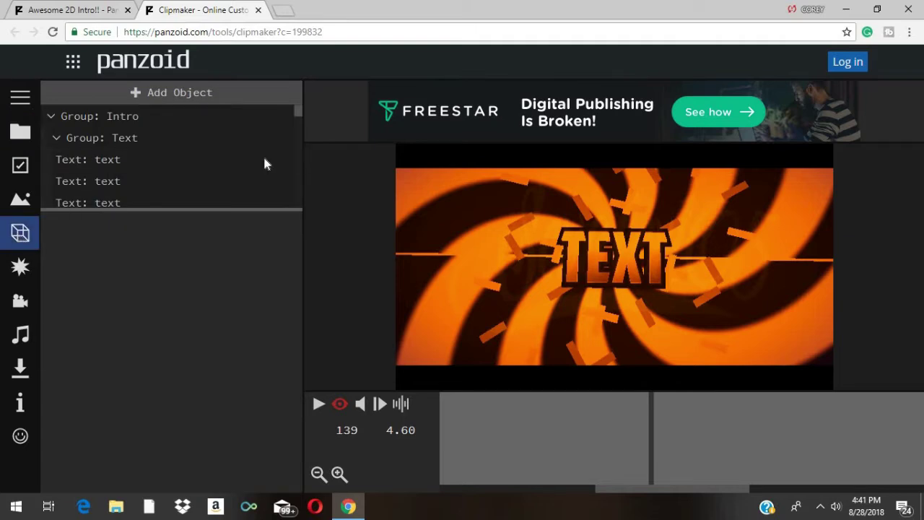
pyautogui.click(134, 158)
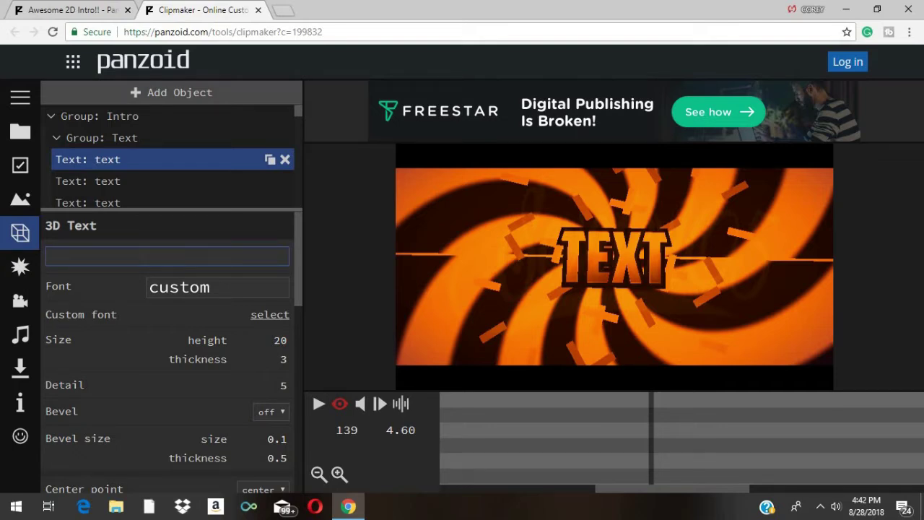
pyautogui.write('corey')
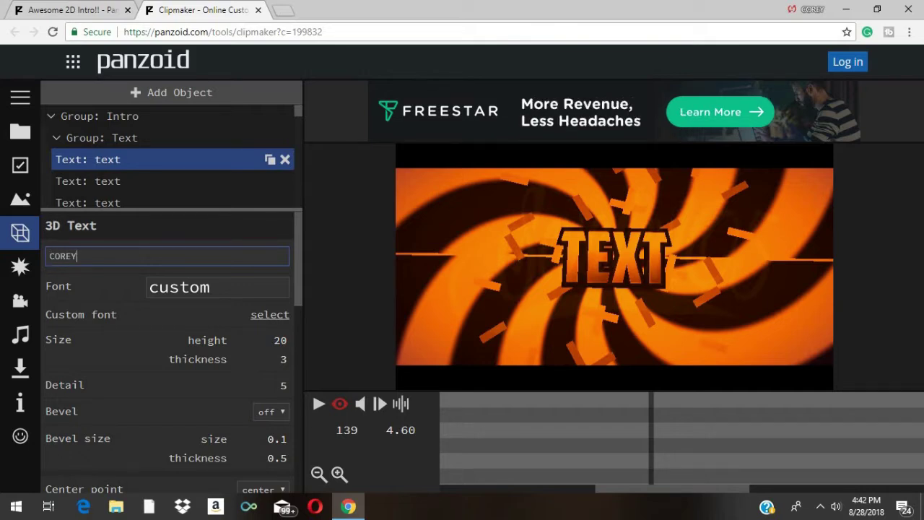
pyautogui.click(223, 293)
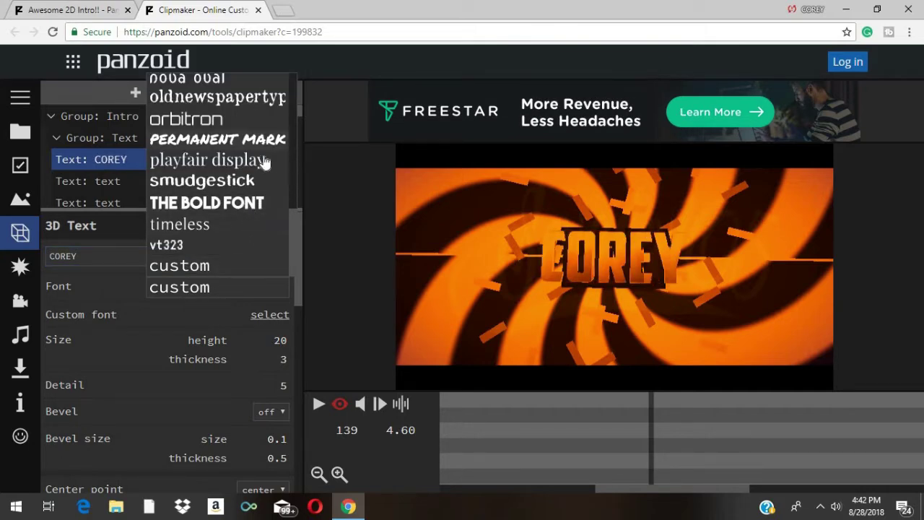
pyautogui.moveTo(293, 219)
pyautogui.mouseDown()
pyautogui.moveTo(287, 99)
pyautogui.moveTo(285, 232)
pyautogui.mouseUp()
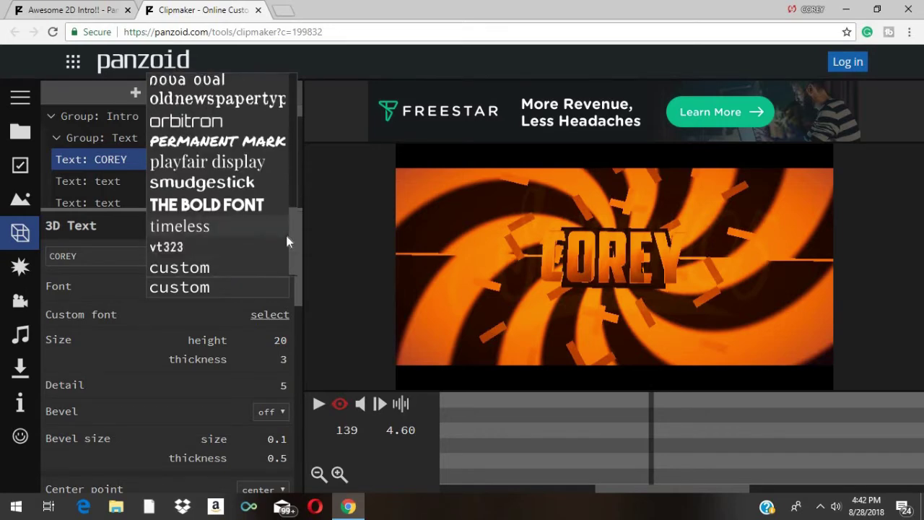
pyautogui.click(225, 205)
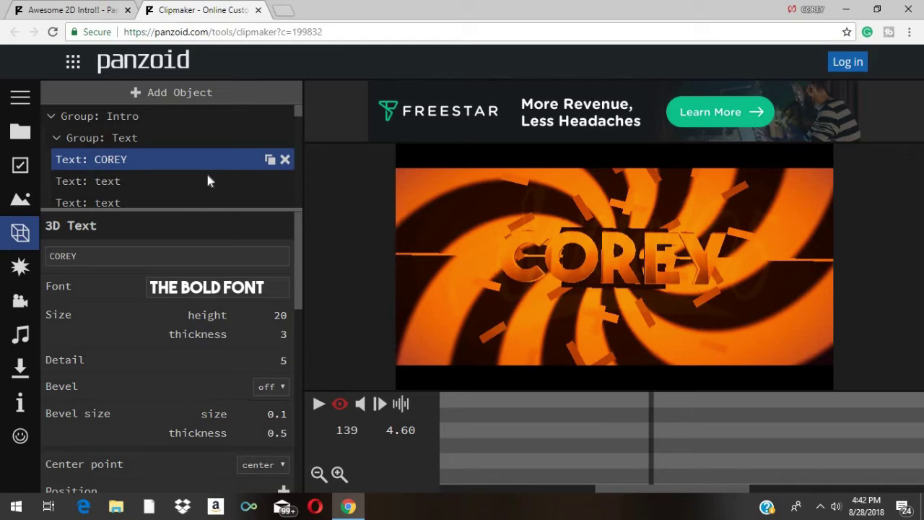
# After a quick preview, give the second text layer the creator's name in THE BOLD FONT
pyautogui.click(319, 404)
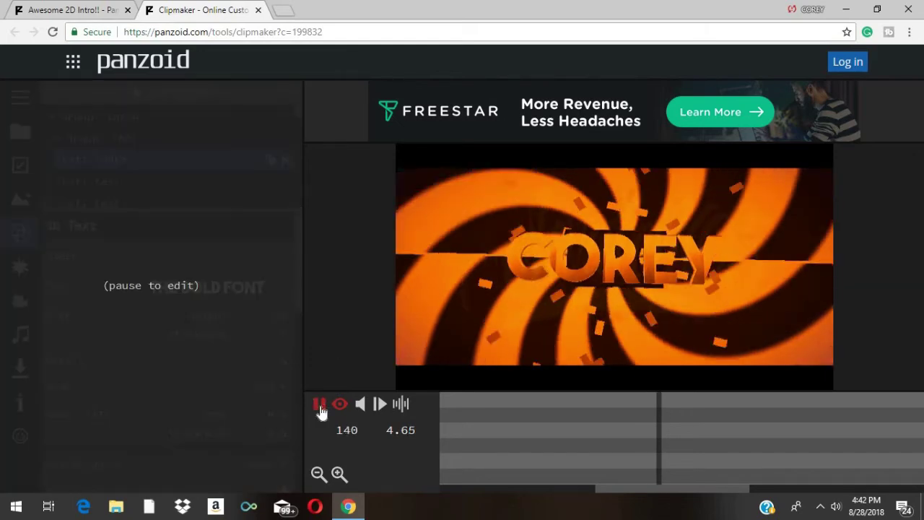
pyautogui.click(319, 404)
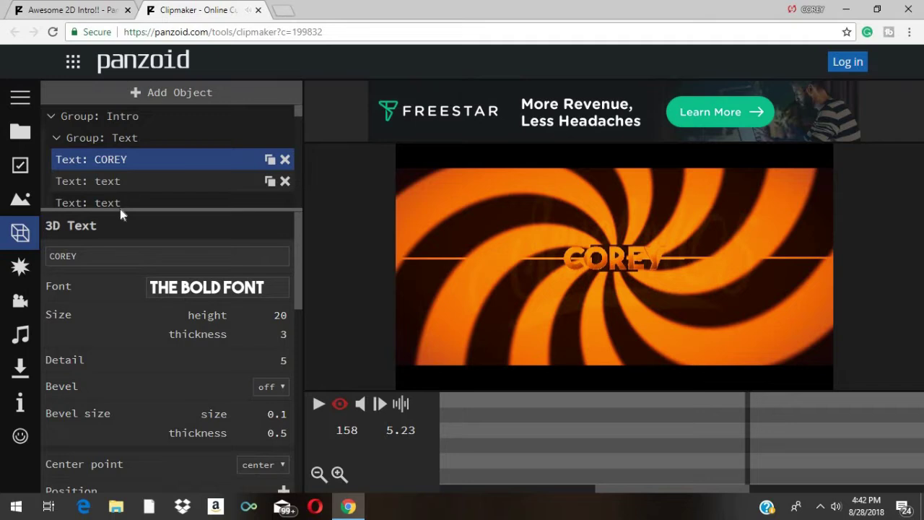
pyautogui.click(116, 181)
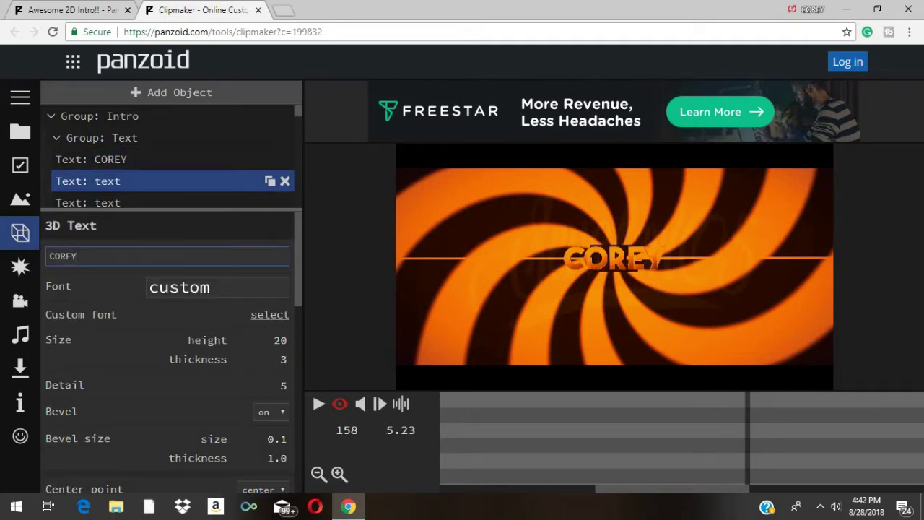
pyautogui.write('COREY')
pyautogui.click(238, 289)
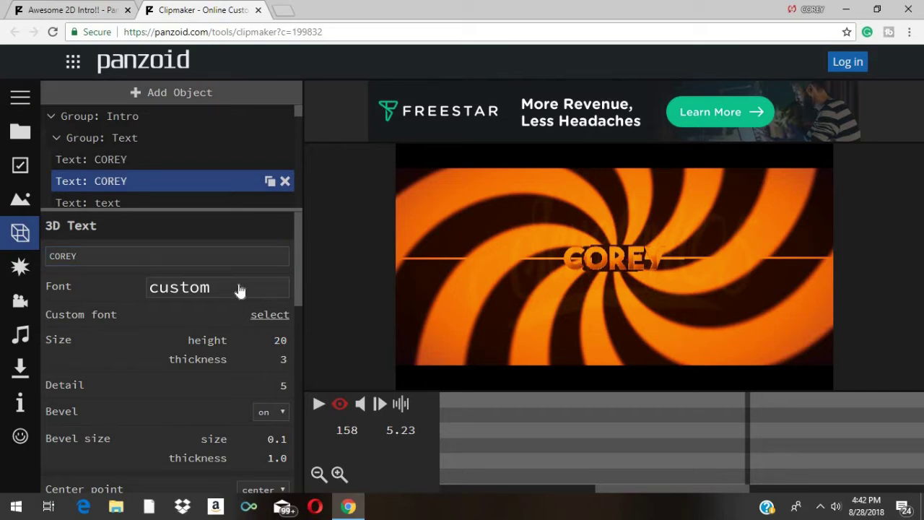
pyautogui.click(248, 205)
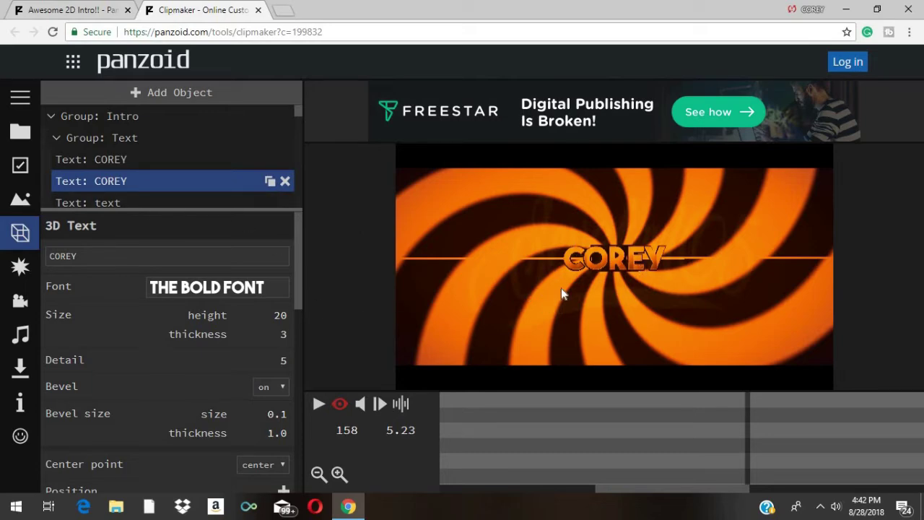
# Set the third text layer to the creator's name in THE BOLD FONT and play the intro through
pyautogui.click(319, 404)
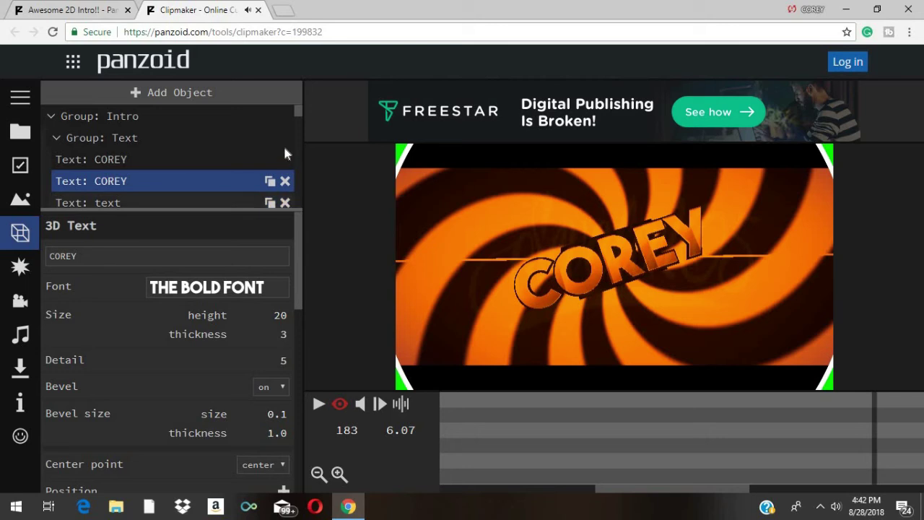
pyautogui.scroll(-2, 296, 116)
pyautogui.scroll(-1, 297, 116)
pyautogui.scroll(2, 298, 113)
pyautogui.click(125, 133)
pyautogui.click(130, 256)
pyautogui.click(214, 289)
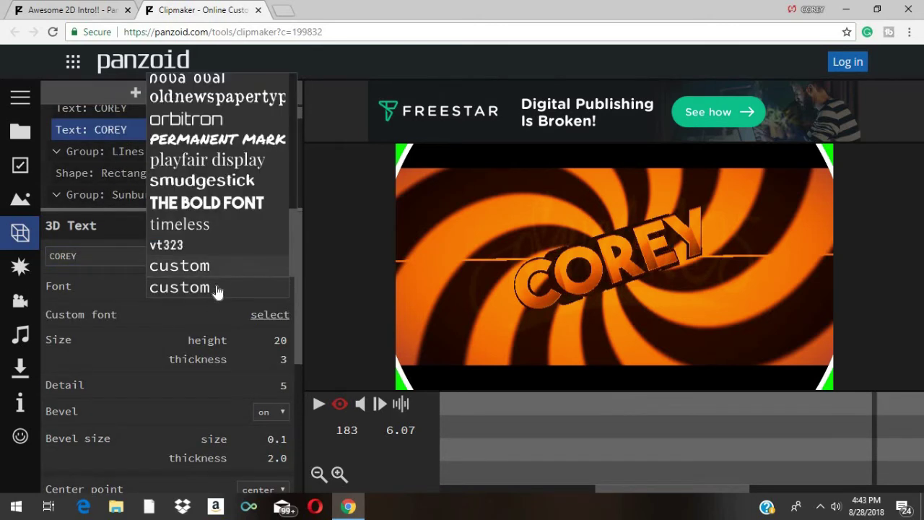
pyautogui.click(207, 201)
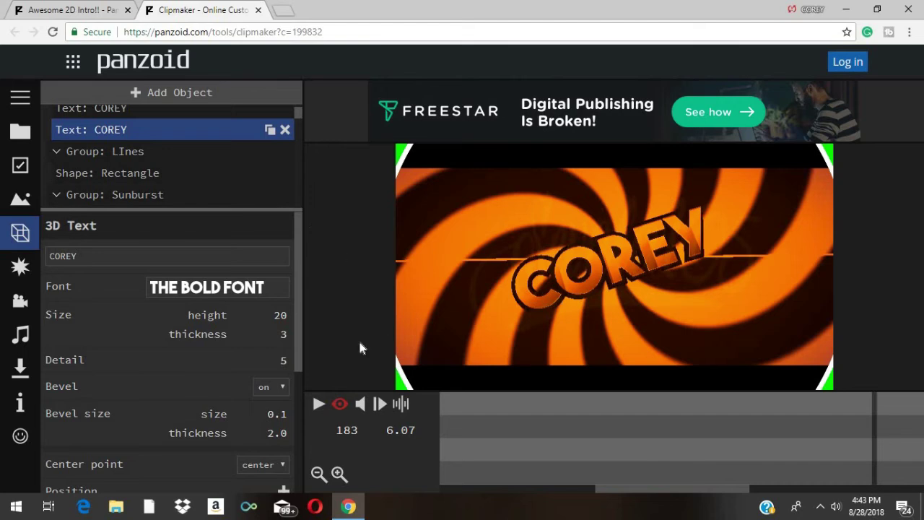
pyautogui.click(320, 406)
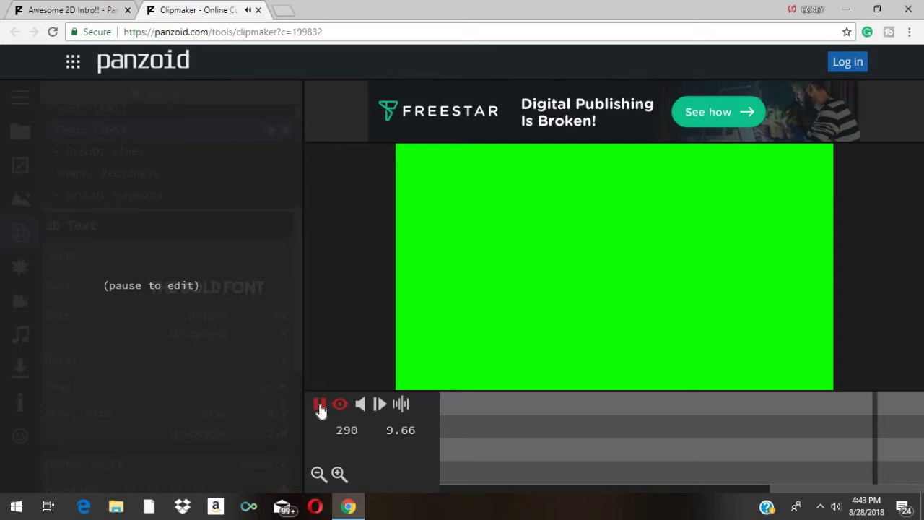
pyautogui.click(319, 406)
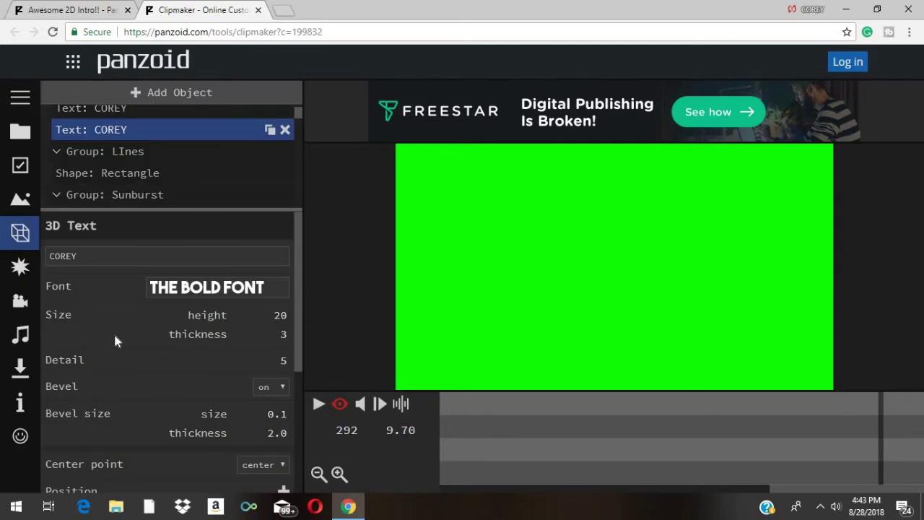
# Show the Audio track settings and cancel the audio file picker without adding a file
pyautogui.click(19, 336)
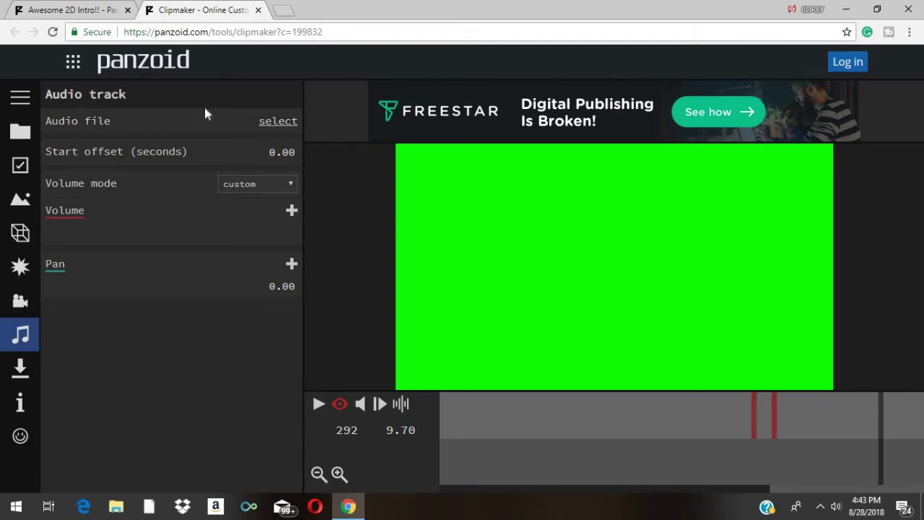
pyautogui.click(272, 121)
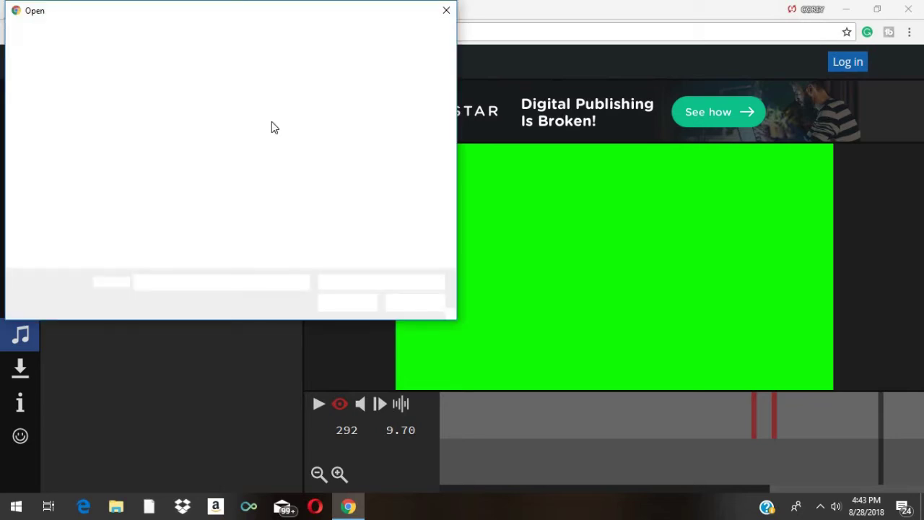
pyautogui.click(447, 10)
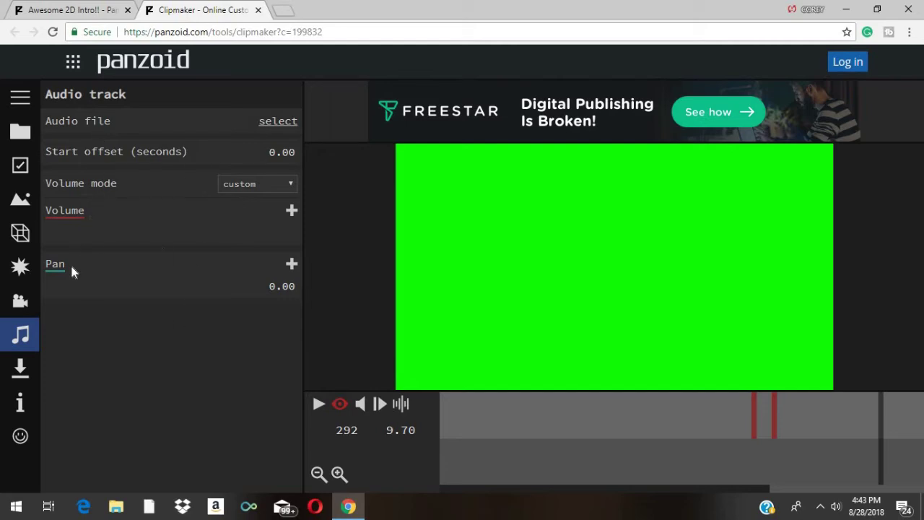
# Render the intro as a good-quality .mkv video
pyautogui.click(21, 369)
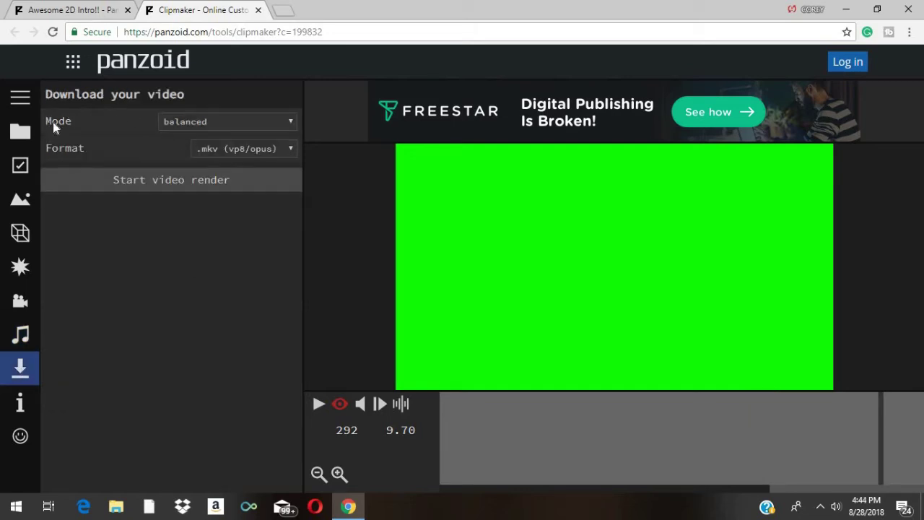
pyautogui.click(202, 125)
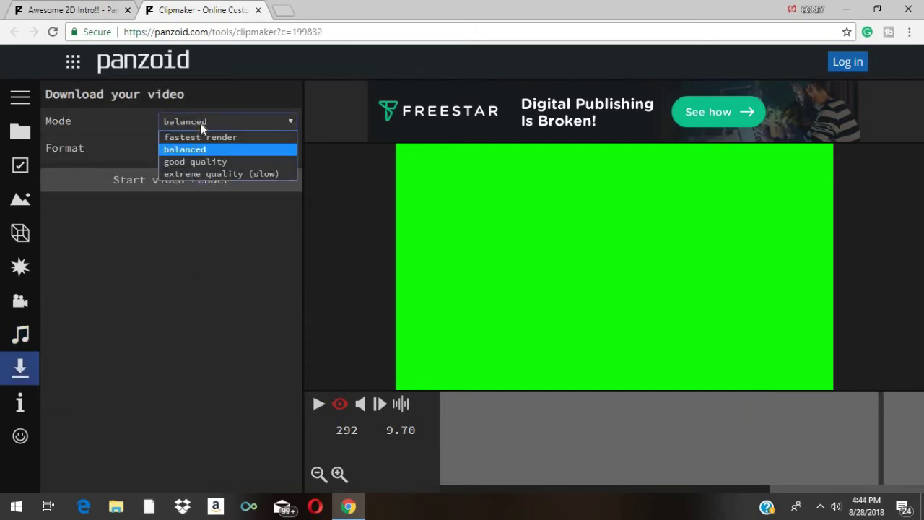
pyautogui.click(204, 162)
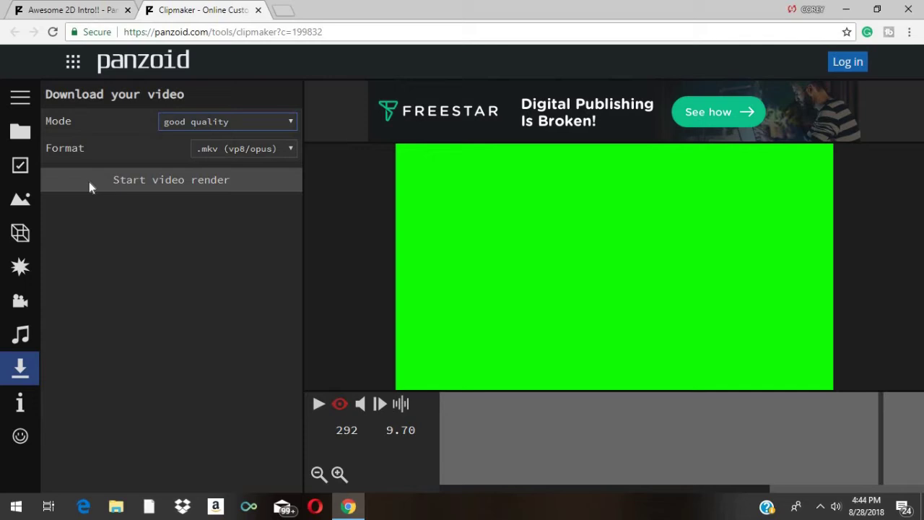
pyautogui.click(116, 181)
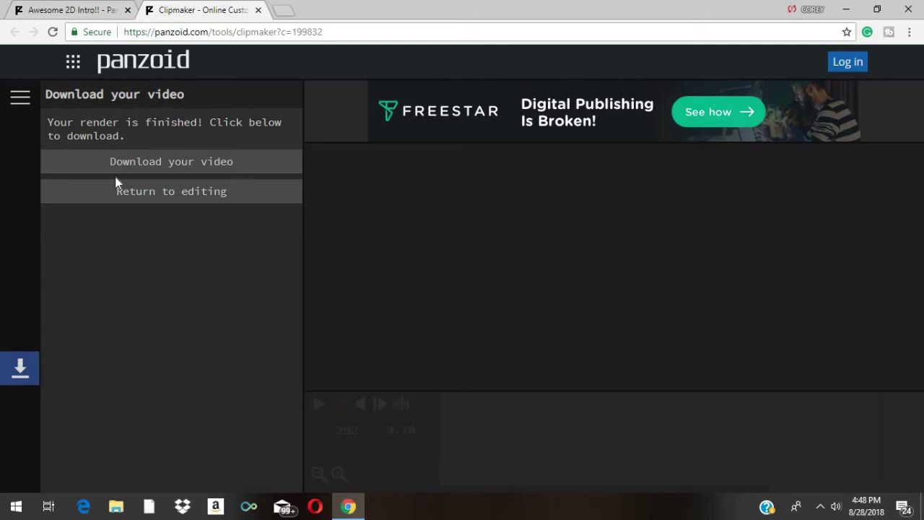
# Download the rendered intro as video (32).mkv
pyautogui.click(162, 171)
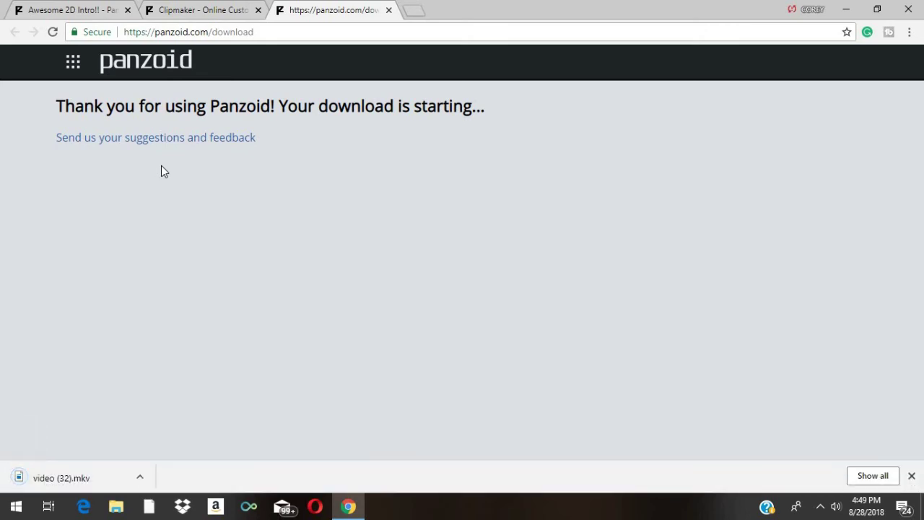
pyautogui.click(73, 481)
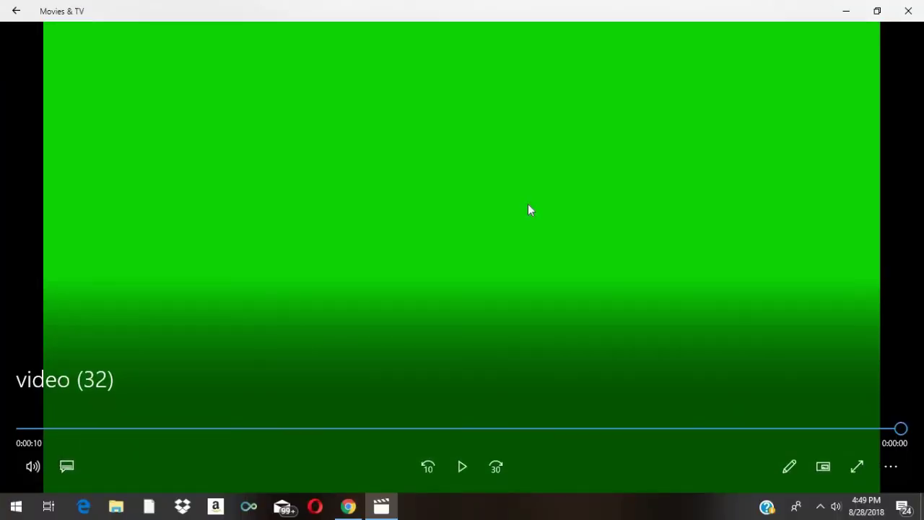
pyautogui.click(911, 12)
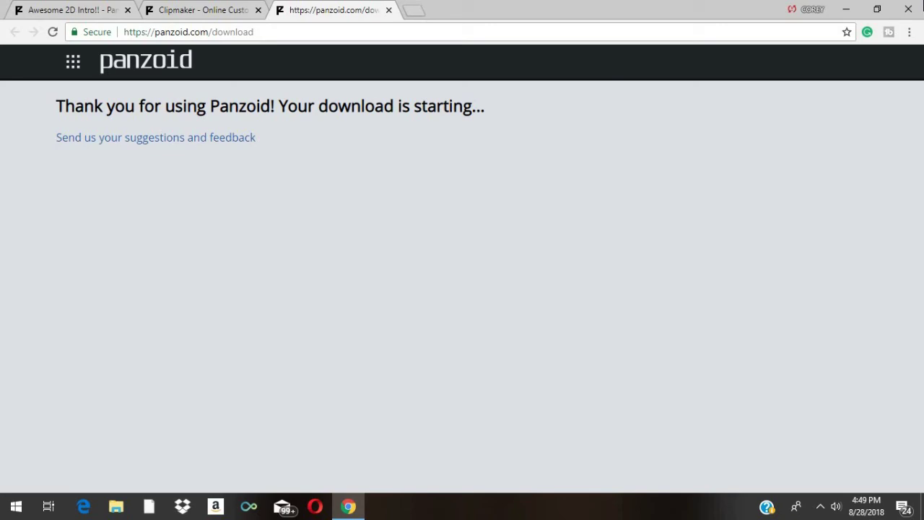
# Close the Chrome window to bring up the 'Leave site?' unsaved-changes prompt
pyautogui.click(908, 9)
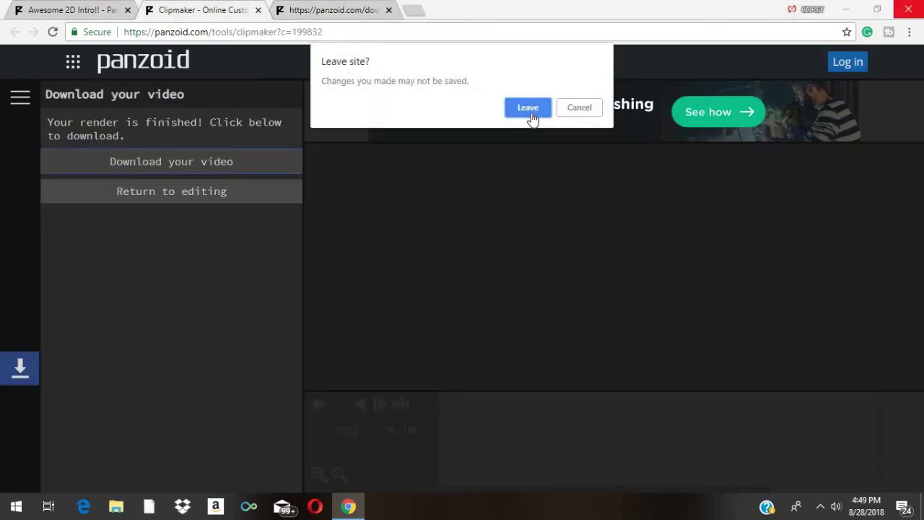